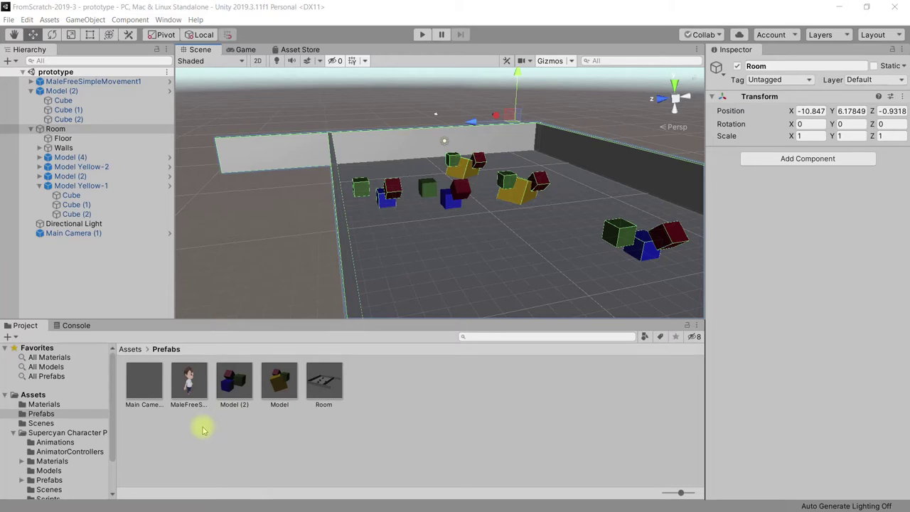
Step: Start a package export of the whole Assets folder with dependencies included and review the items to export
left_click(34, 396)
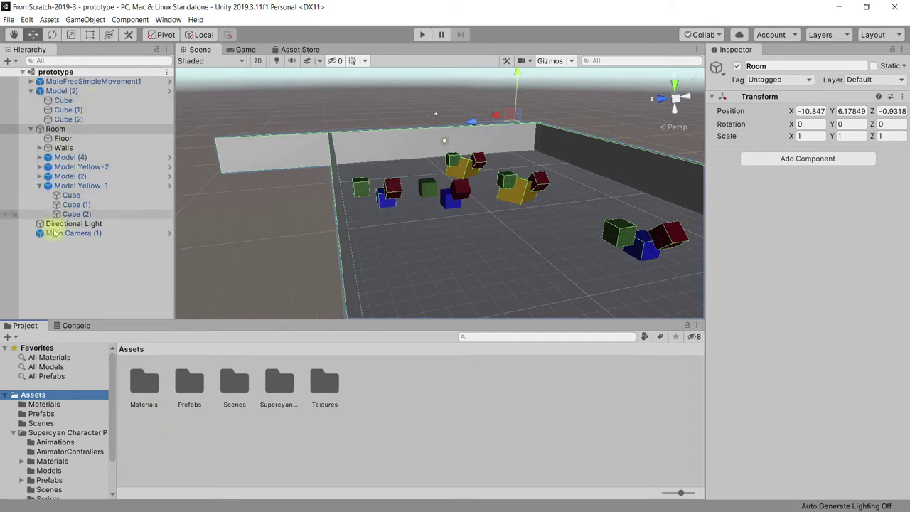
right_click(41, 400)
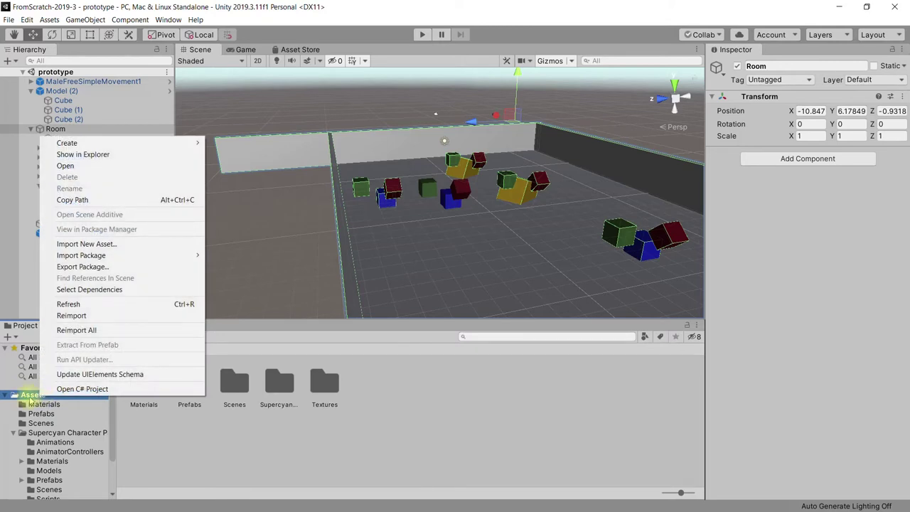
right_click(31, 401)
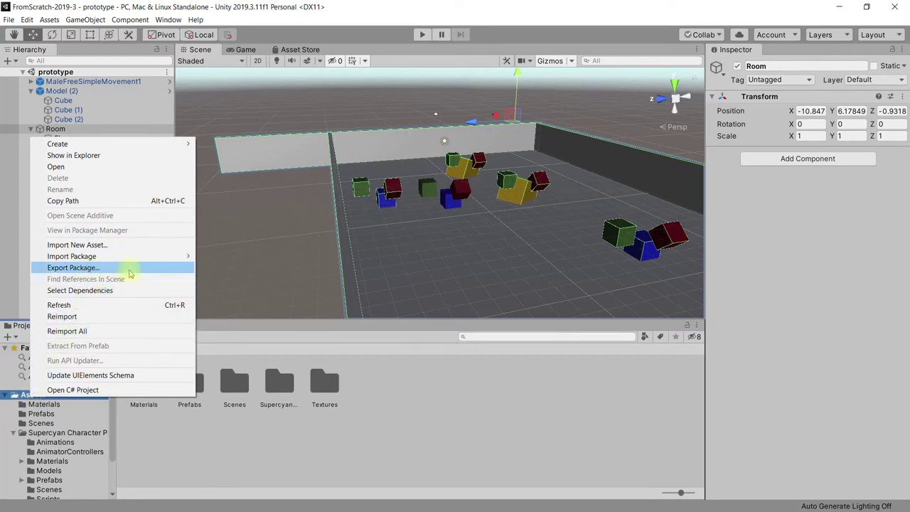
left_click(50, 20)
left_click(50, 20)
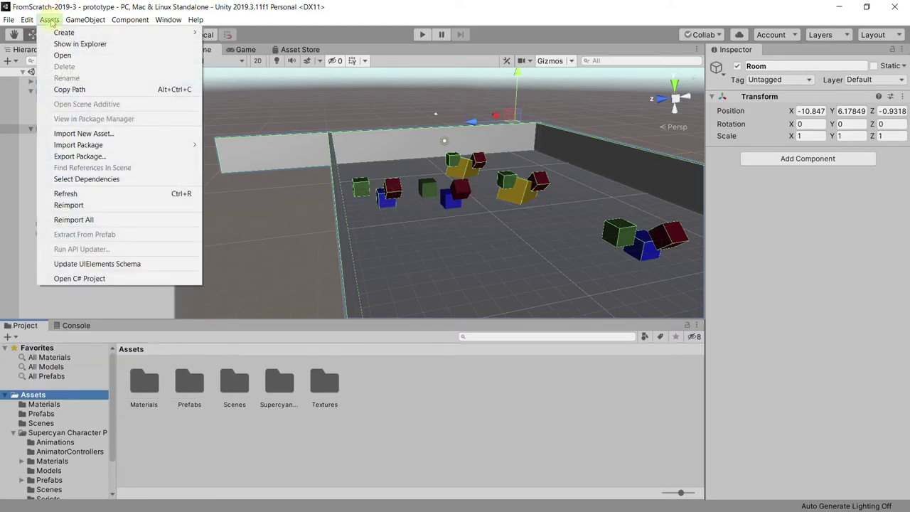
left_click(99, 157)
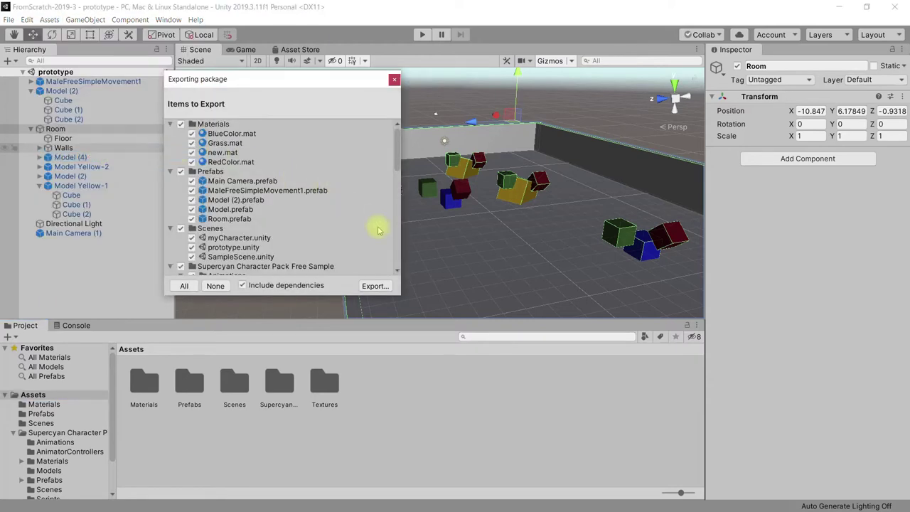
left_click_drag(400, 296, 414, 396)
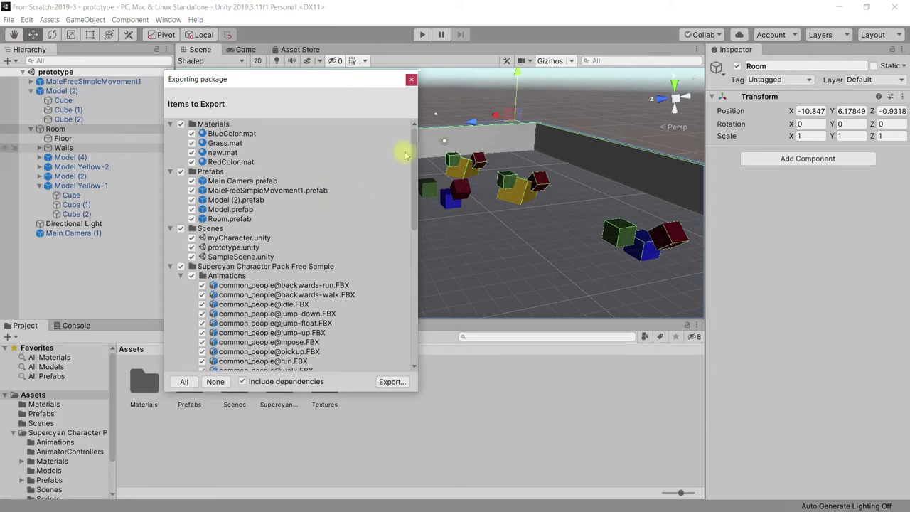
left_click_drag(417, 138, 353, 153)
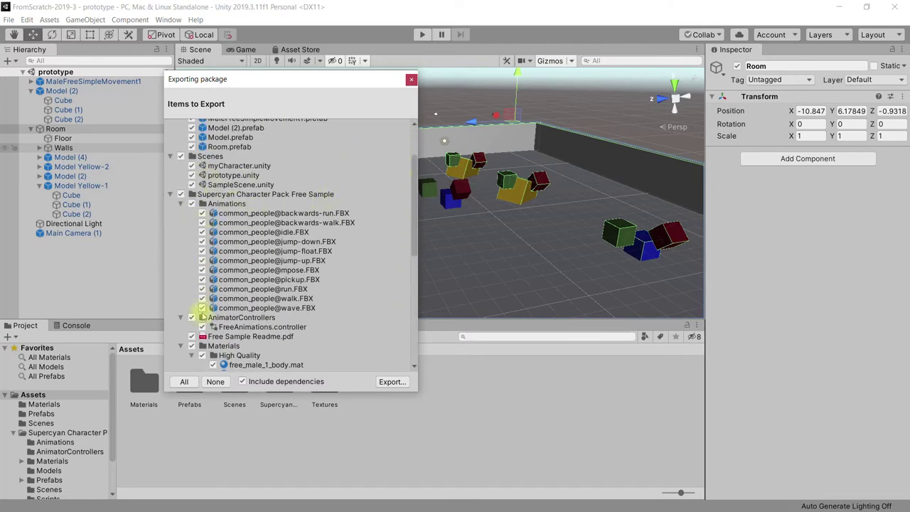
Step: Export the selected assets as a Unity package named MyProject in the FROMSCRATCH folder
left_click(391, 382)
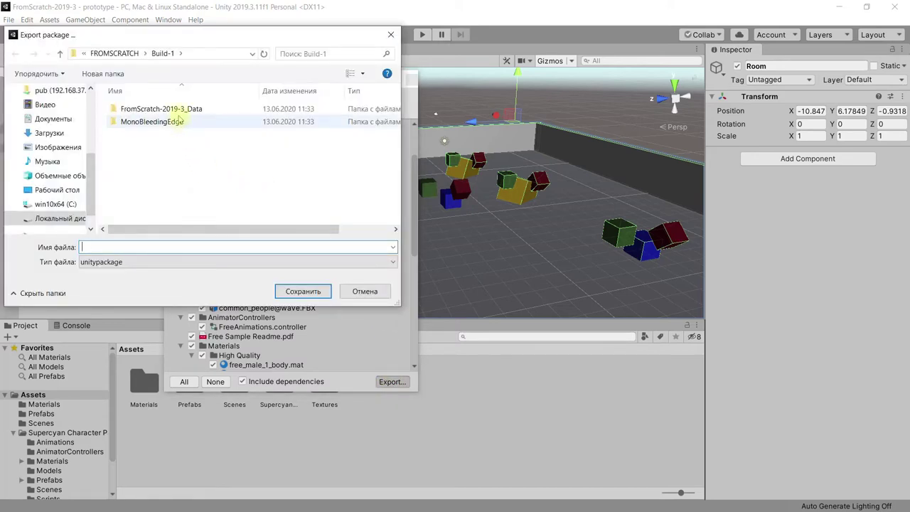
left_click(126, 54)
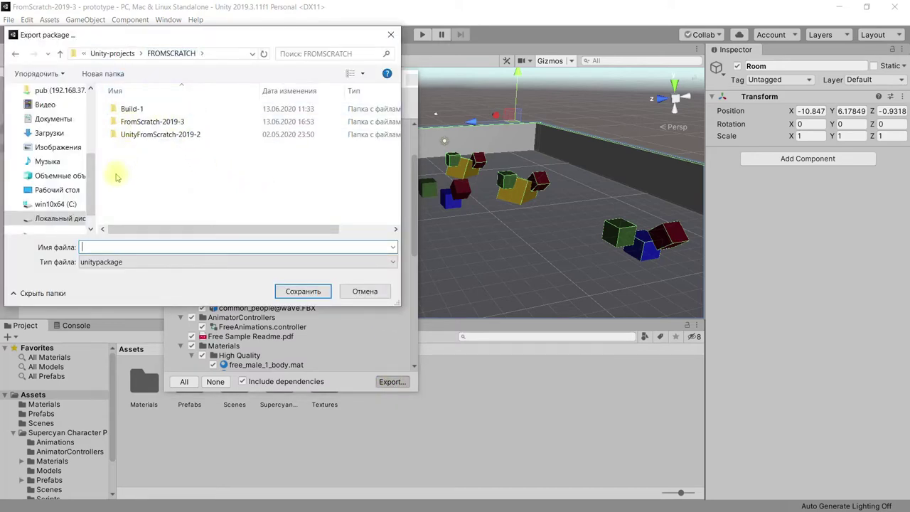
left_click(125, 248)
type("ь")
key("BackSpace")
type("MyPackage")
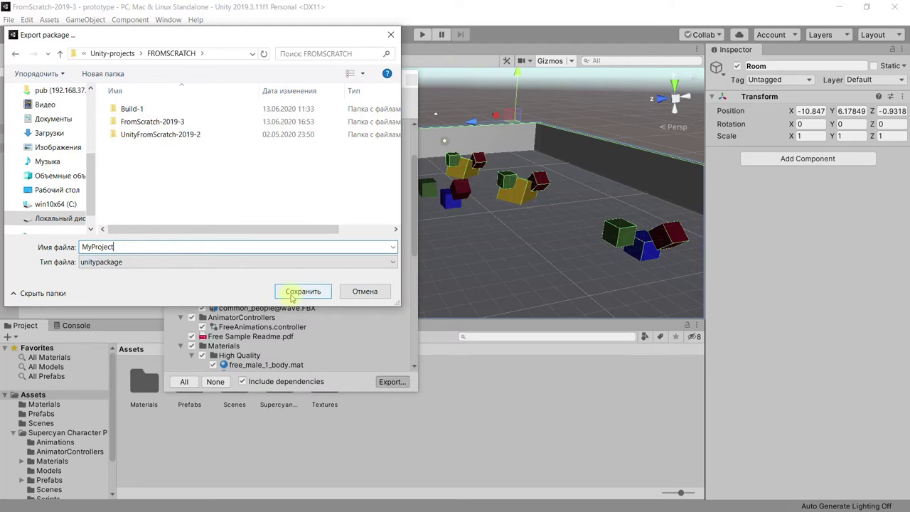
left_click(294, 292)
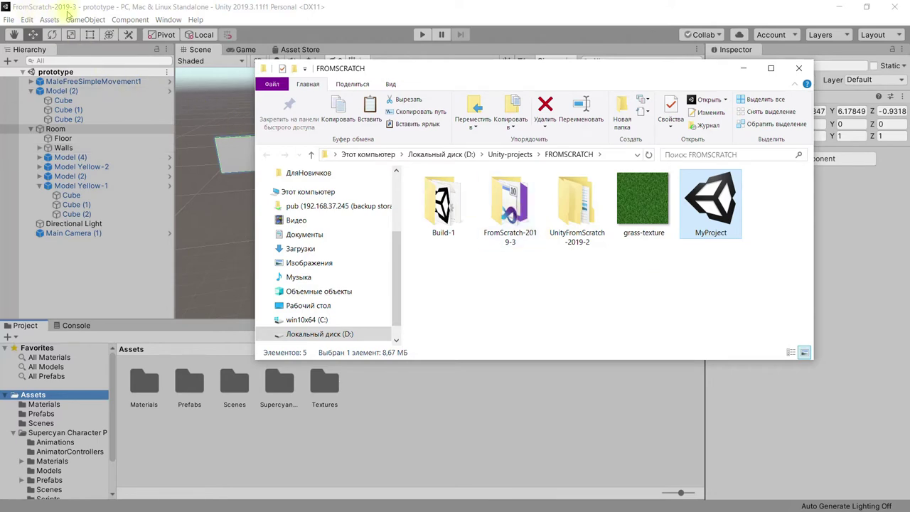
Step: Examine the contents of the FromScratch-2019-3 project folder and the WinRAR archiving options available for it
left_click(509, 206)
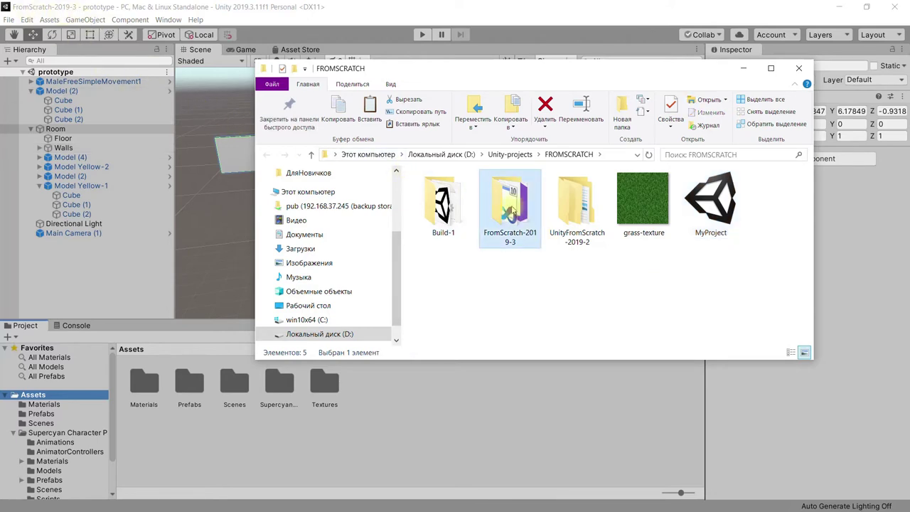
double_click(509, 207)
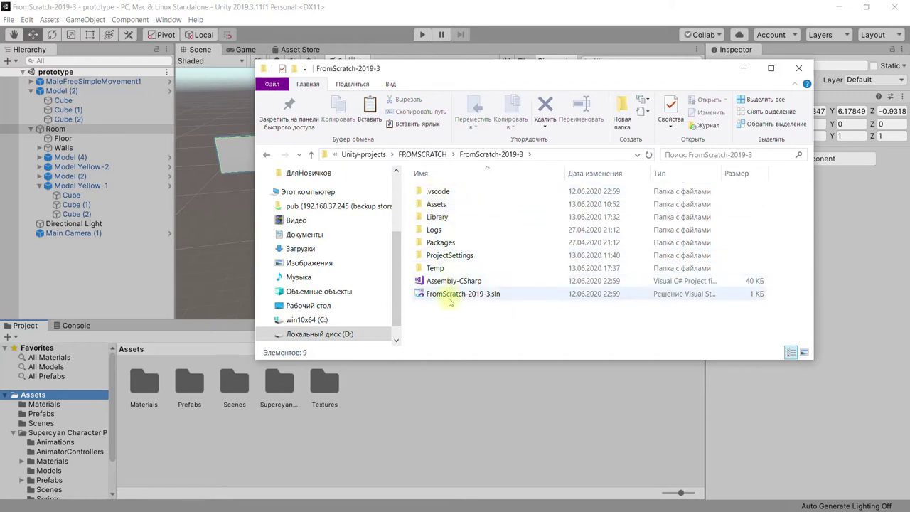
left_click(427, 154)
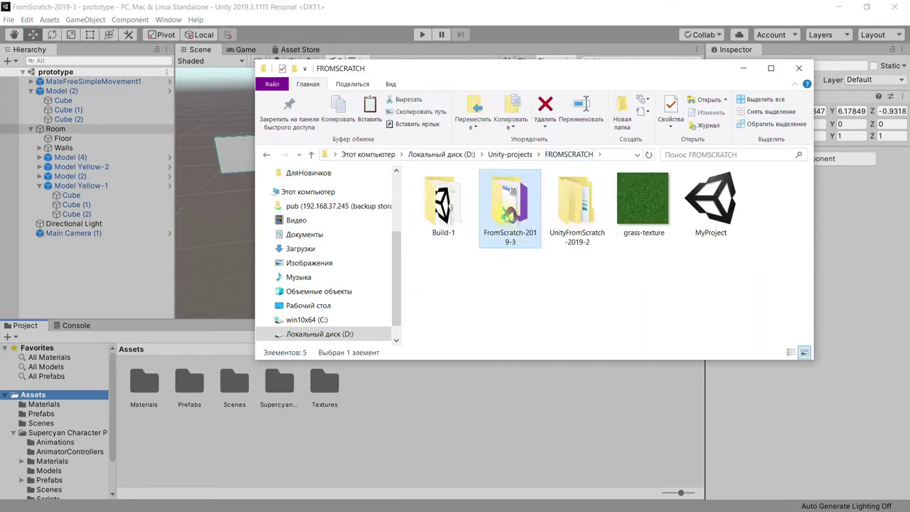
right_click(505, 212)
mouse_move(575, 379)
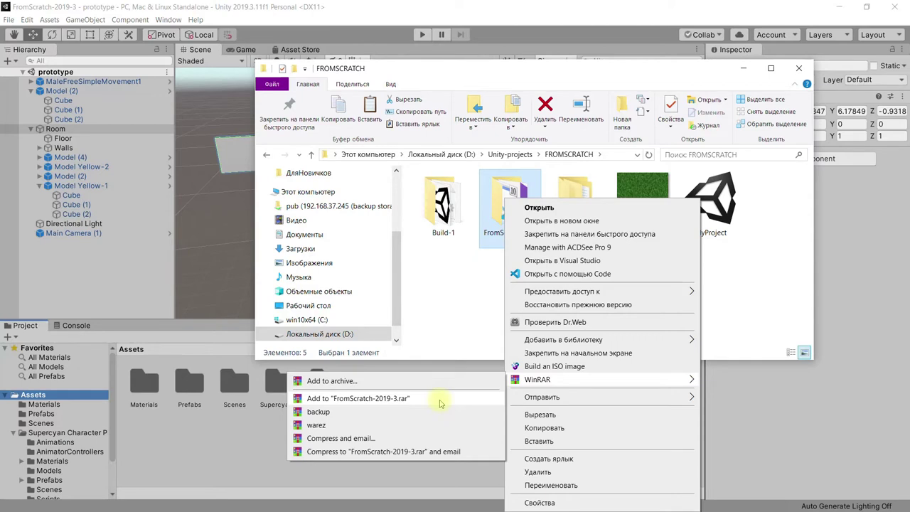
left_click(466, 307)
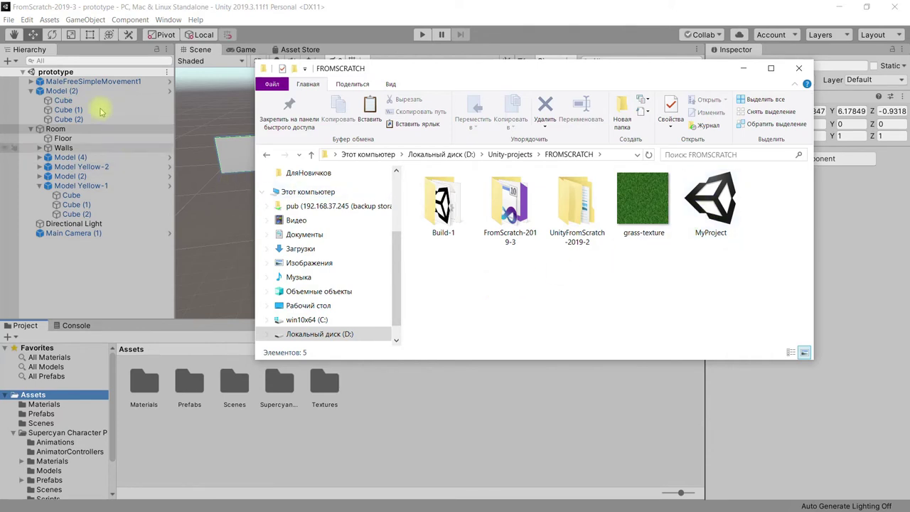
Step: Create a new 3D project named Project-clone in D:\Unity-projects\FROMSCRATCH
left_click(9, 19)
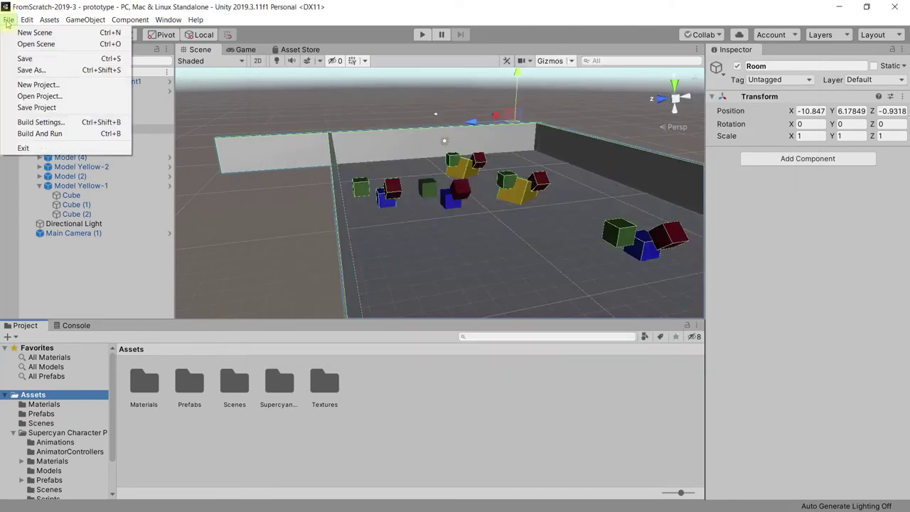
left_click(47, 86)
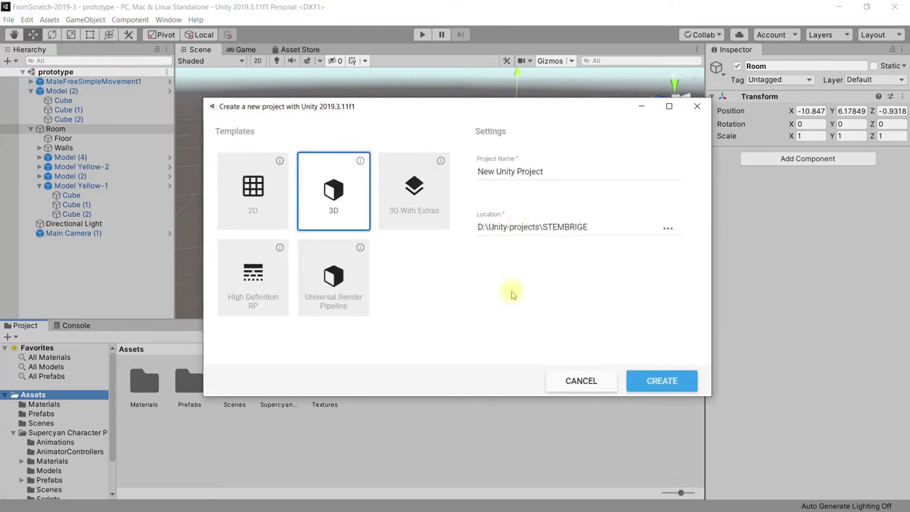
left_click_drag(562, 172, 475, 172)
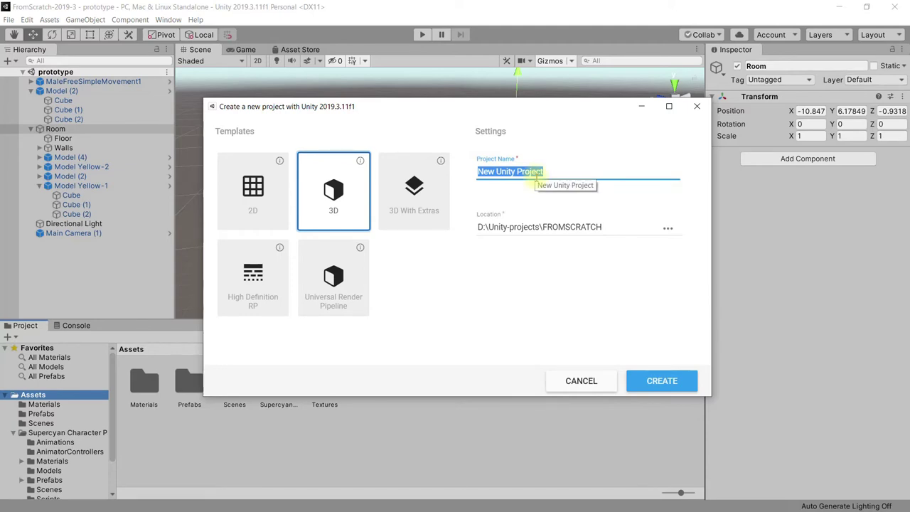
type("Project-clo")
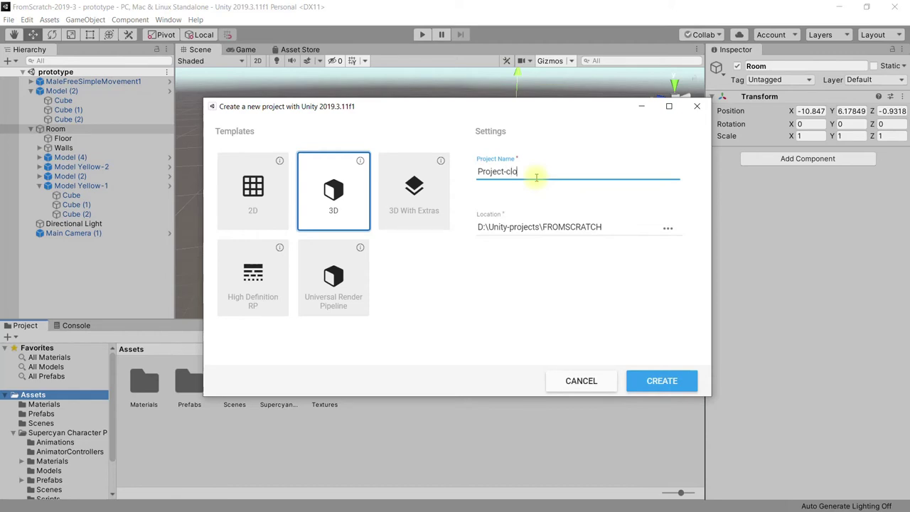
type("ne")
left_click(661, 383)
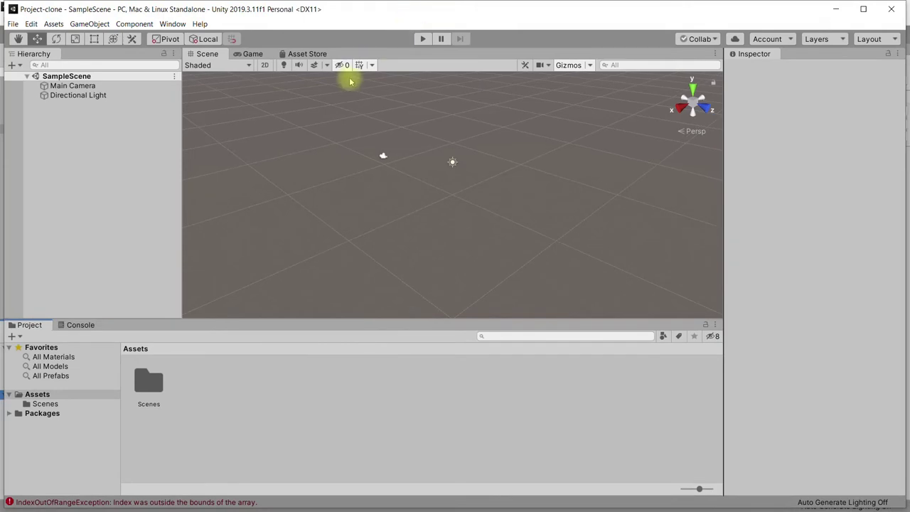
left_click(54, 24)
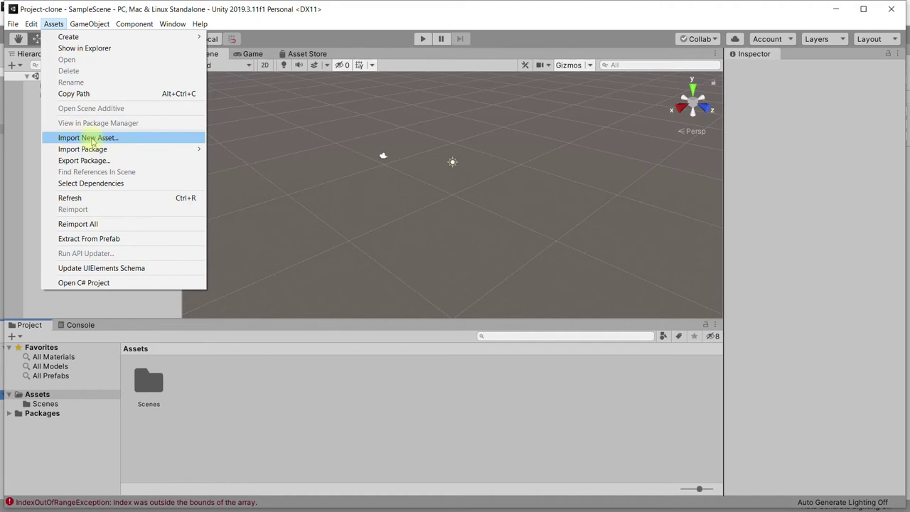
mouse_move(91, 149)
left_click(264, 151)
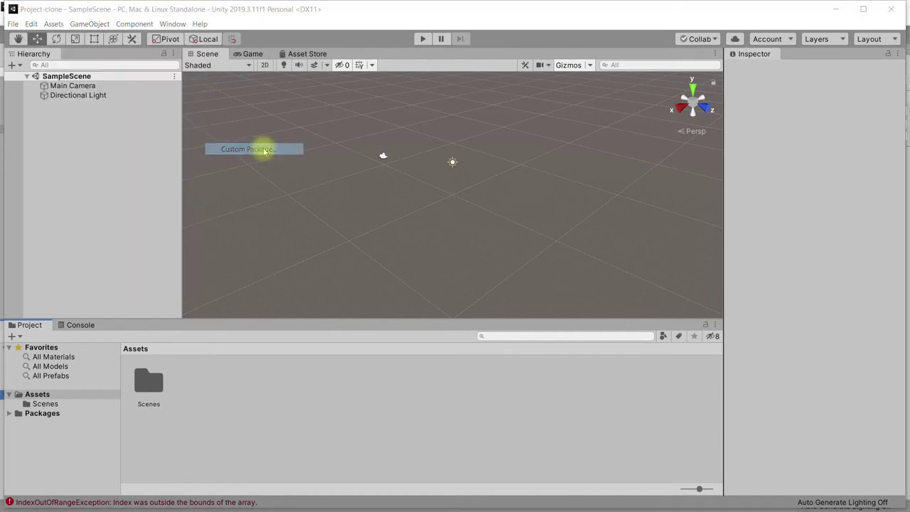
left_click(151, 164)
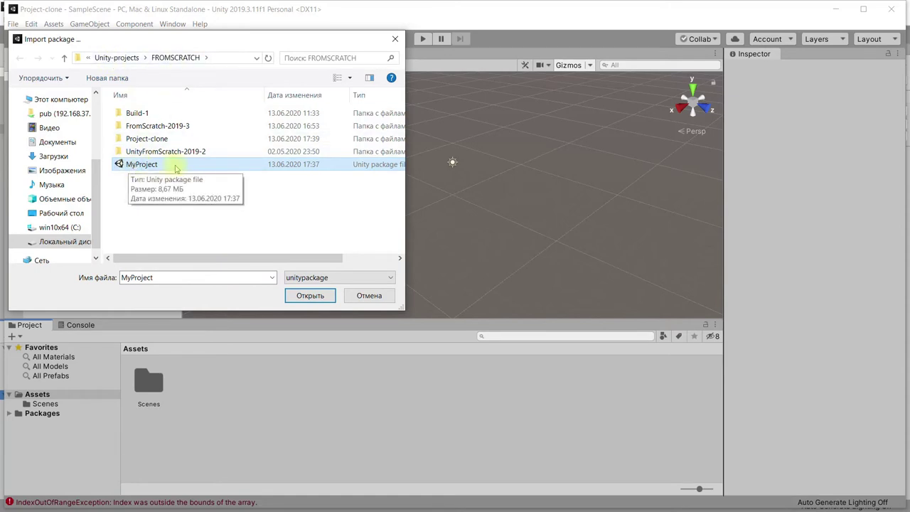
left_click(371, 297)
Step: Import all items of the MyProject package from File Explorer into Project-clone and reload the modified SampleScene
key("alt+Tab")
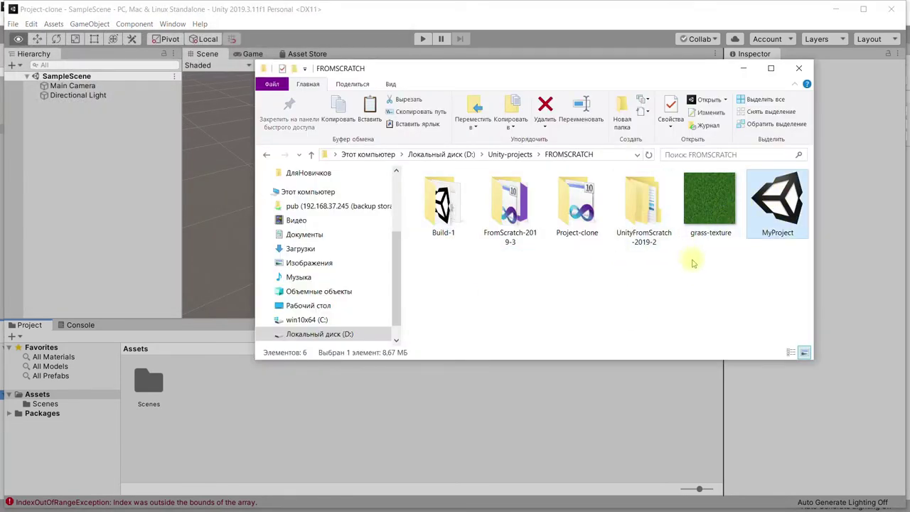
left_click_drag(787, 206, 430, 409)
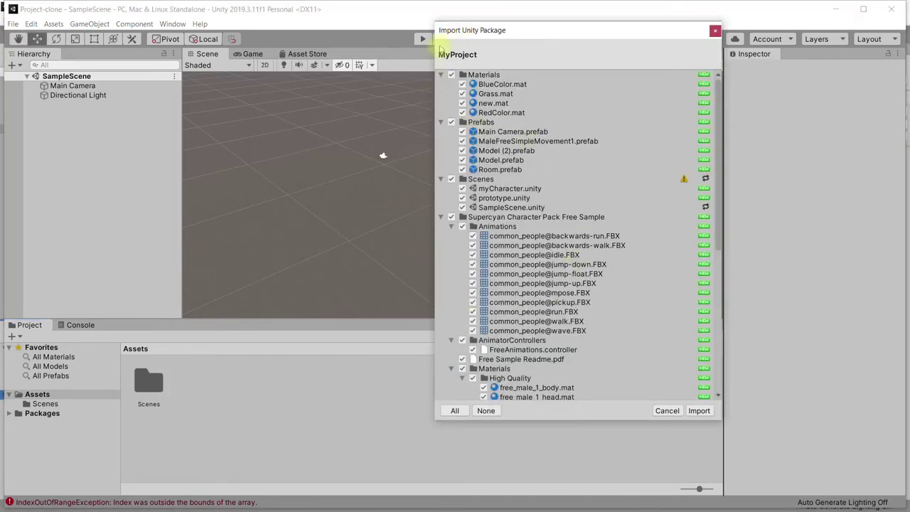
left_click(699, 411)
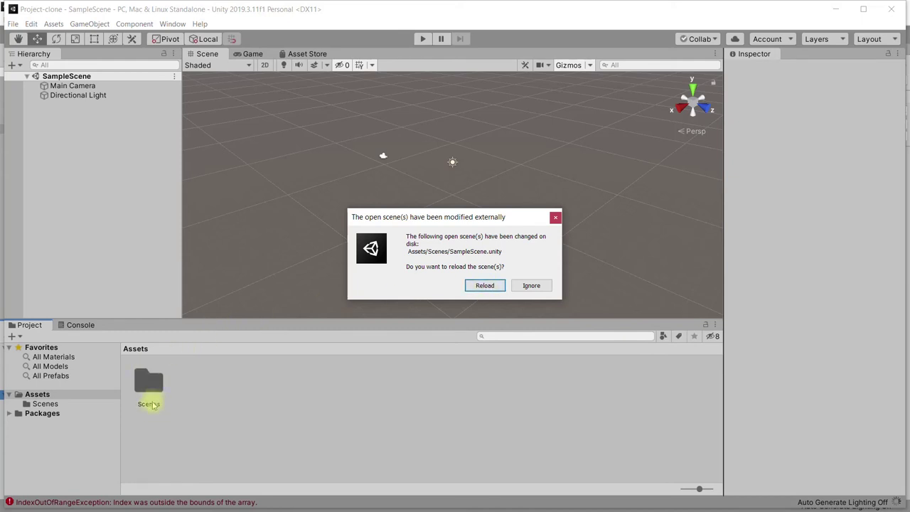
left_click(487, 286)
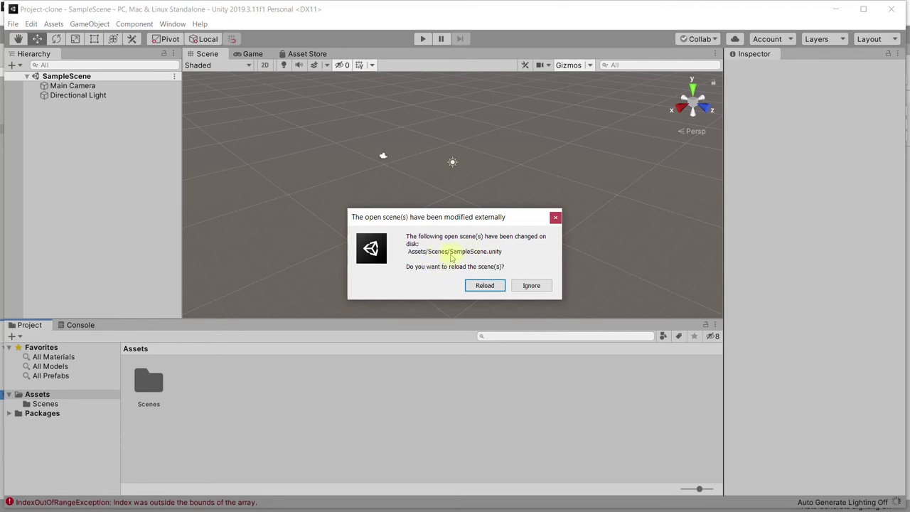
left_click(484, 287)
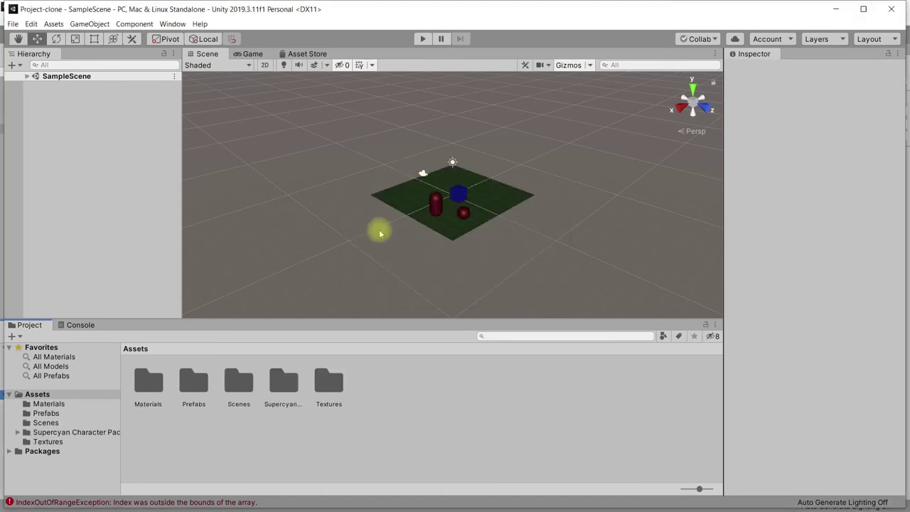
Step: Open the prototype scene from the imported Scenes folder and inspect the room with its models
scroll(512, 239, "up", 5)
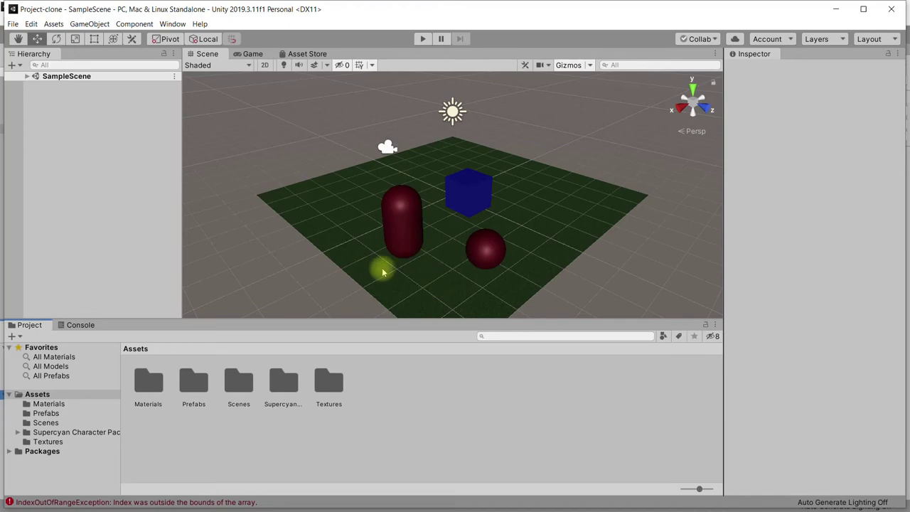
double_click(237, 385)
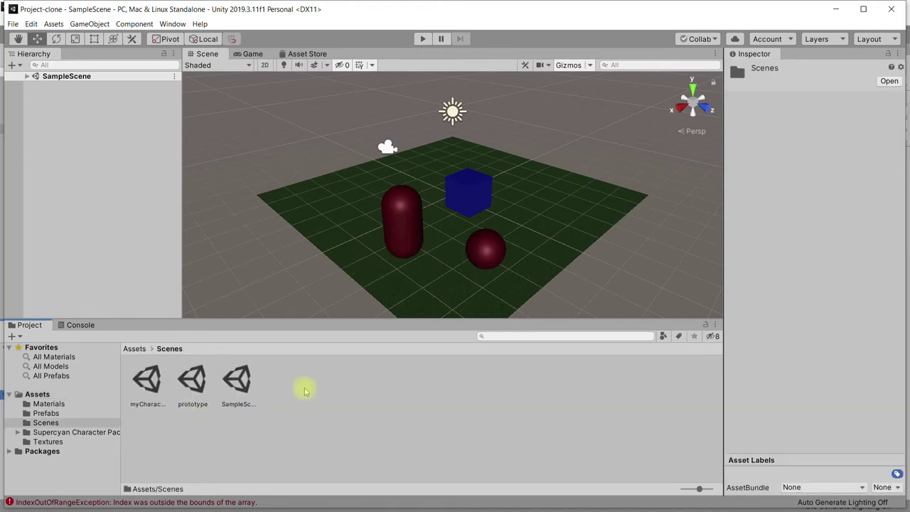
left_click(191, 383)
double_click(191, 383)
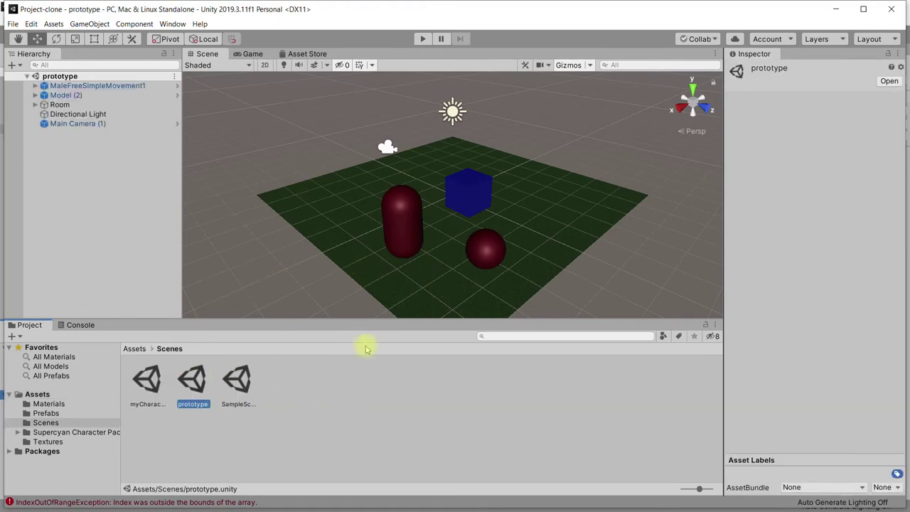
left_click_drag(571, 165, 467, 231, "alt")
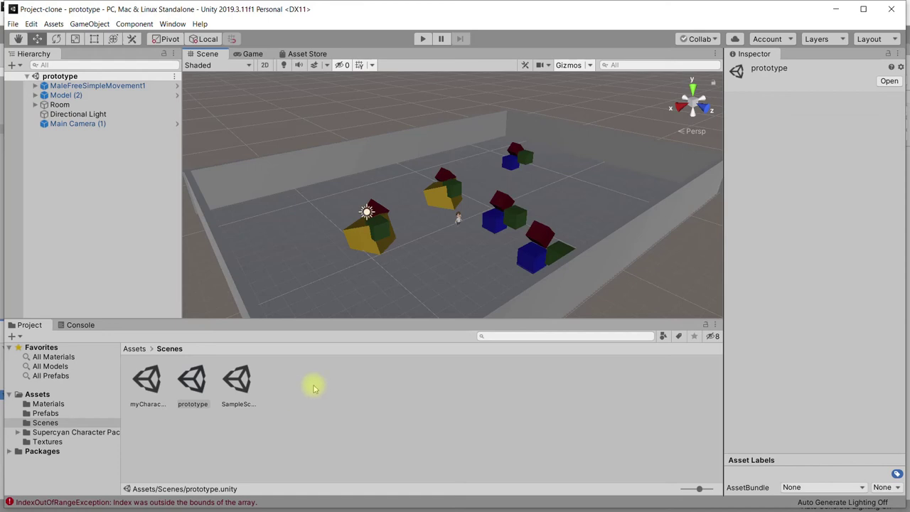
Step: Create a new empty scene and return to the root Assets folder
key("ctrl+n")
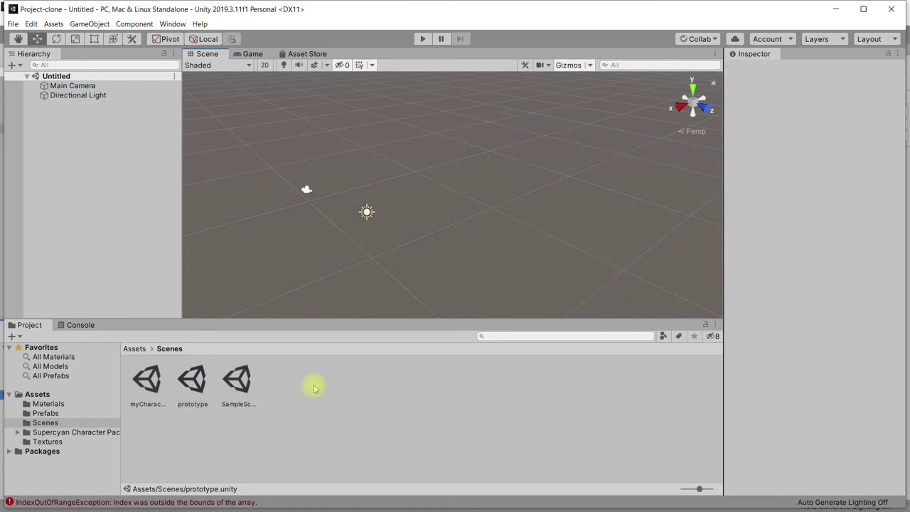
left_click(133, 349)
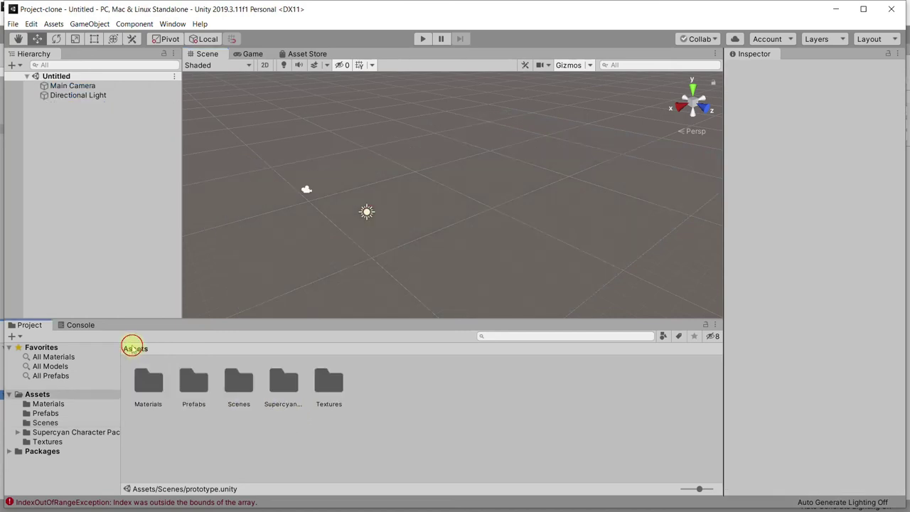
Step: Populate the empty scene from the Prefabs folder with the Room, one Model and two Model (2) prefabs placed inside the room
double_click(194, 382)
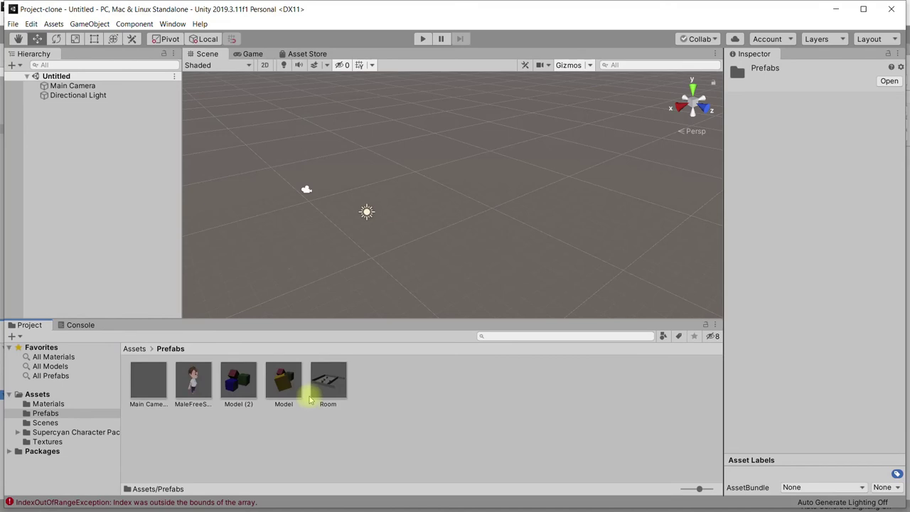
left_click_drag(325, 381, 106, 201)
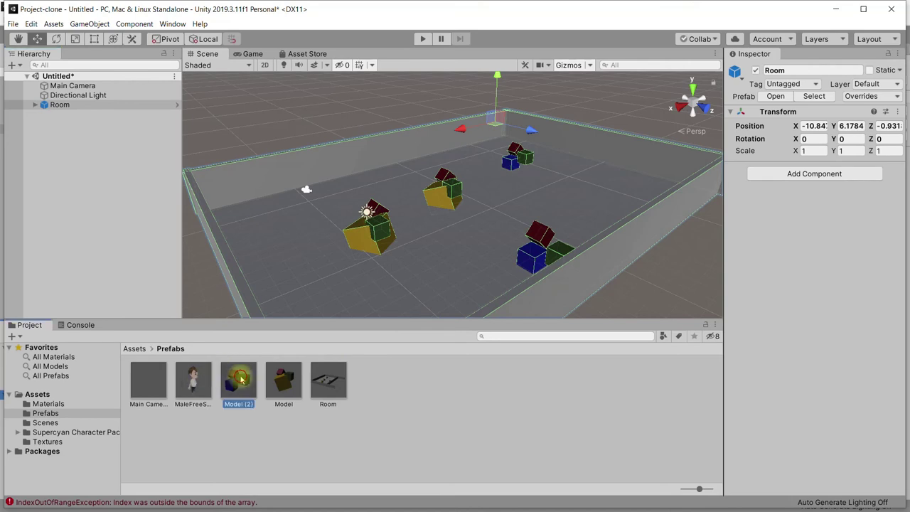
left_click(246, 389)
left_click_drag(251, 396, 395, 283)
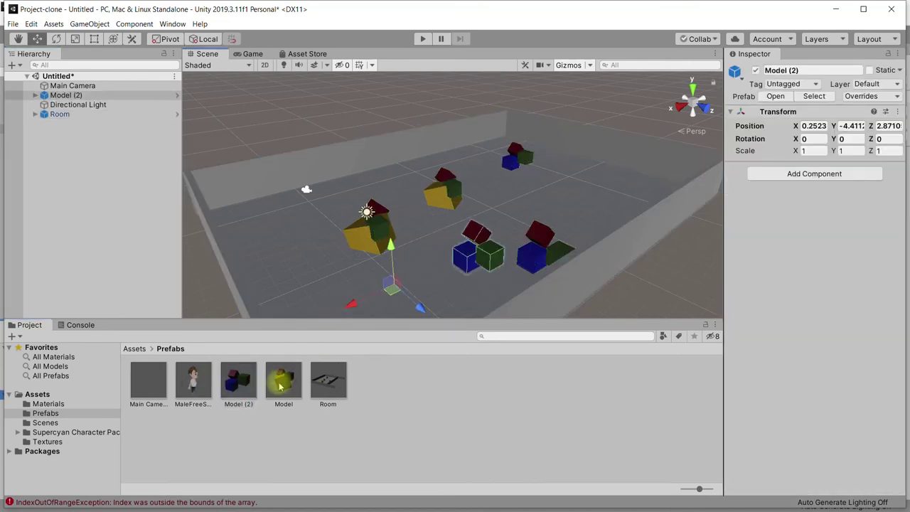
left_click_drag(278, 261, 221, 226)
left_click_drag(245, 388, 553, 202)
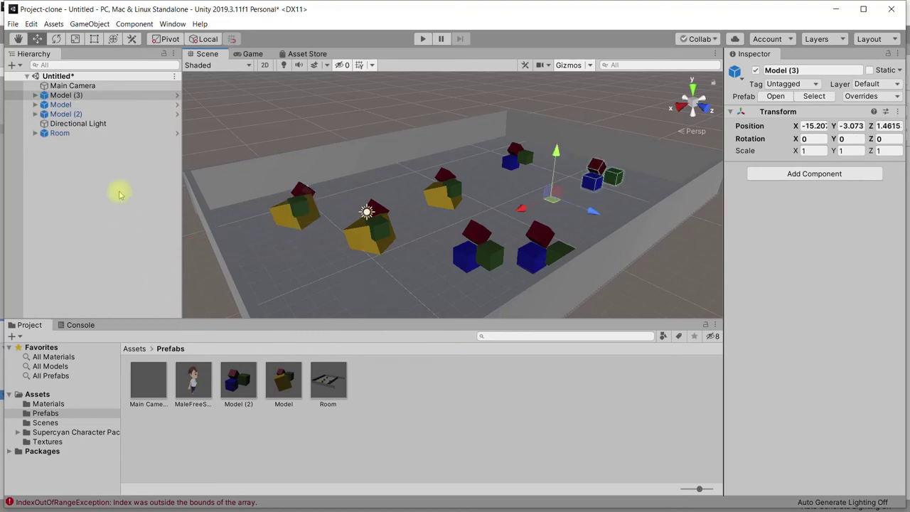
Step: Save the scene as level2 in the project's Scenes folder
left_click(13, 23)
left_click(32, 74)
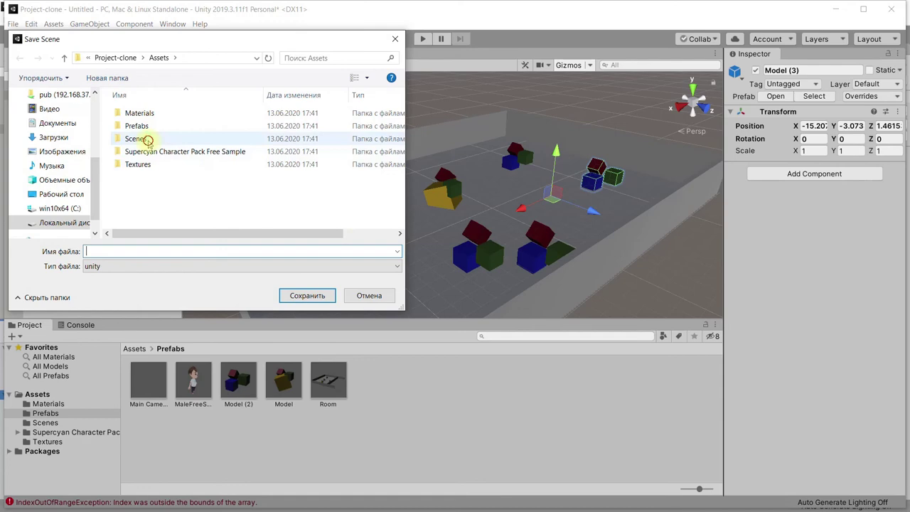
double_click(238, 138)
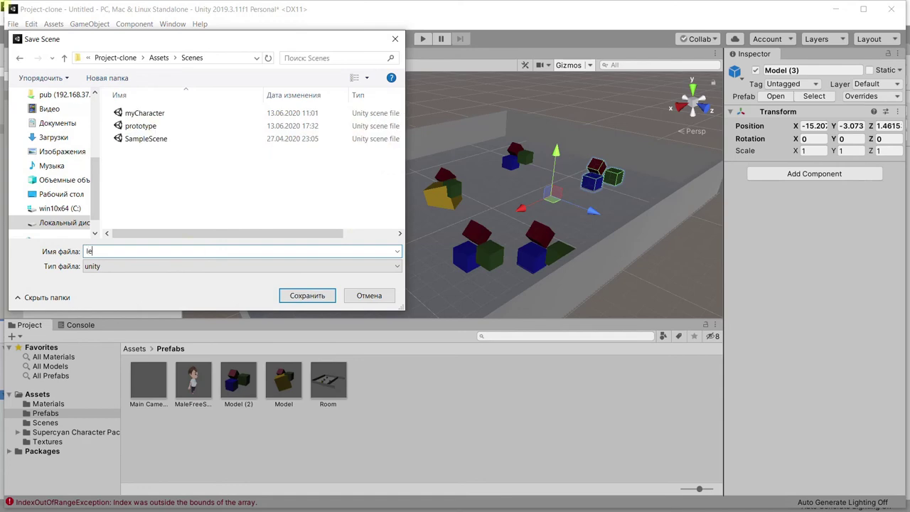
left_click(304, 295)
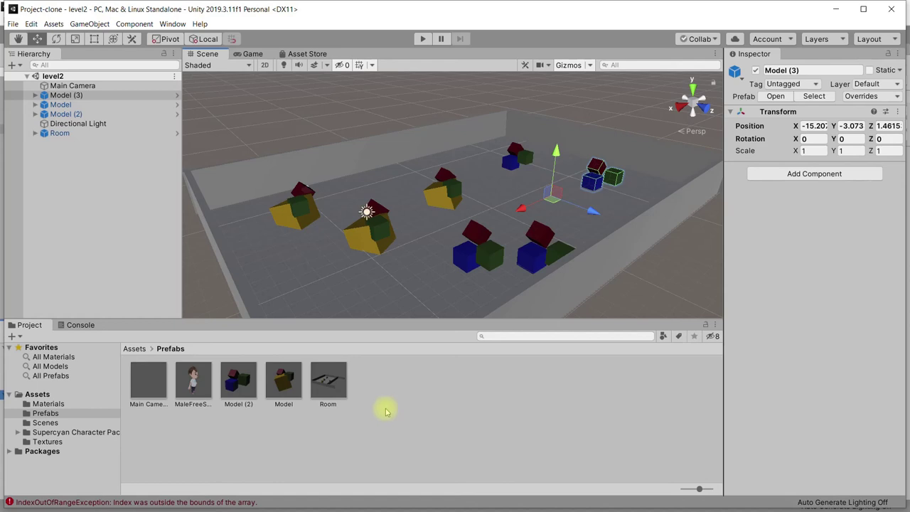
Step: Set up a package export of the level2 scene from the Scenes folder, with all its dependencies included
left_click(135, 349)
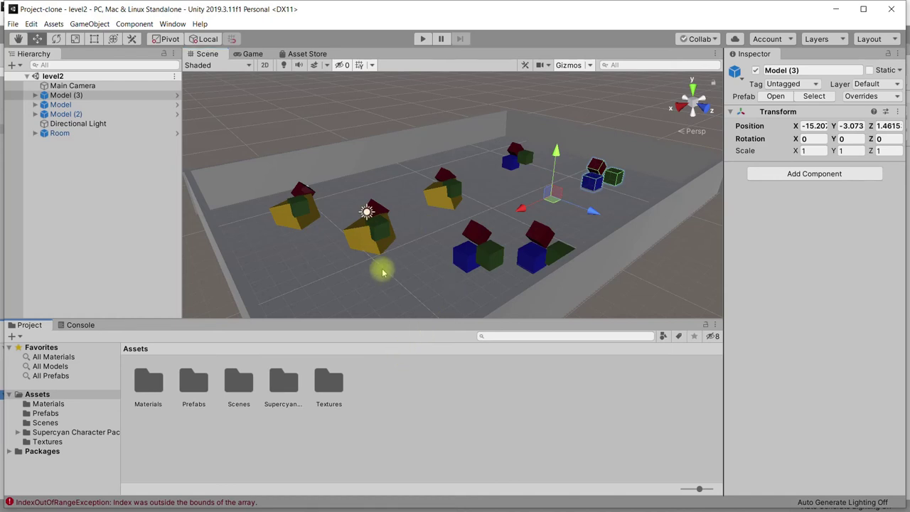
double_click(238, 384)
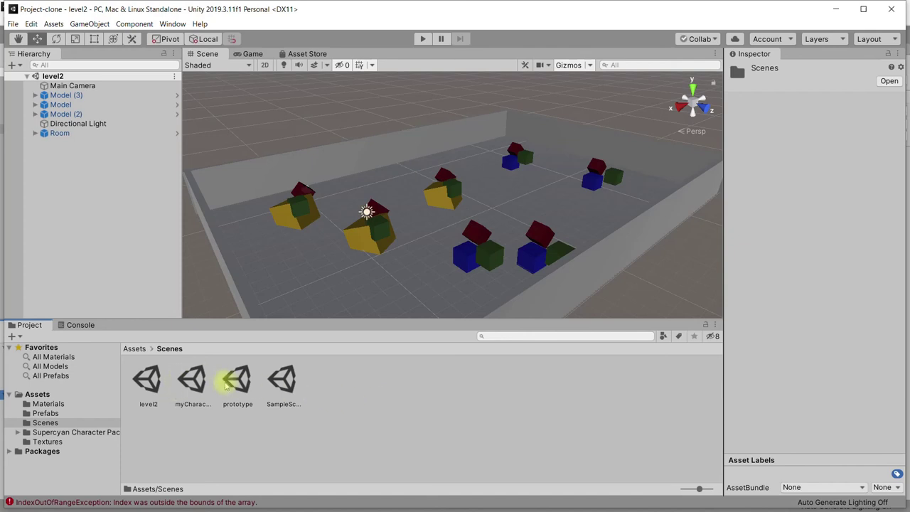
left_click(147, 380)
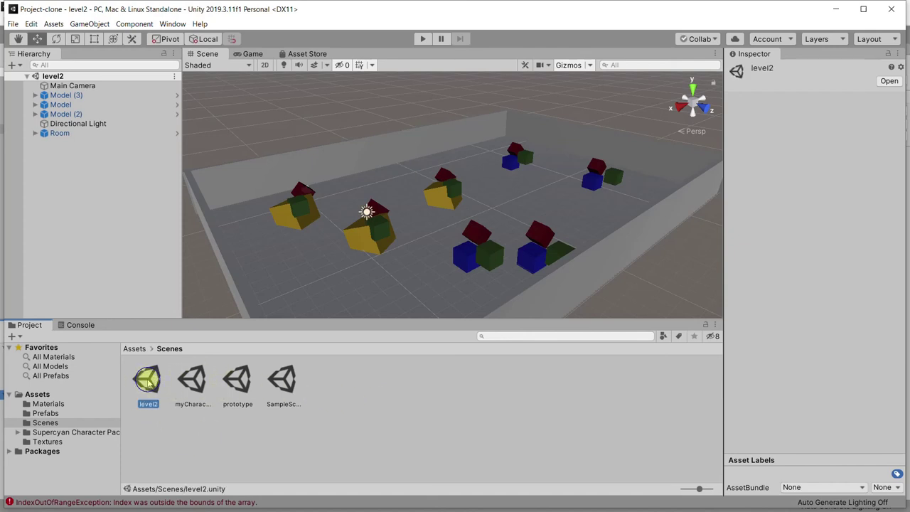
right_click(148, 381)
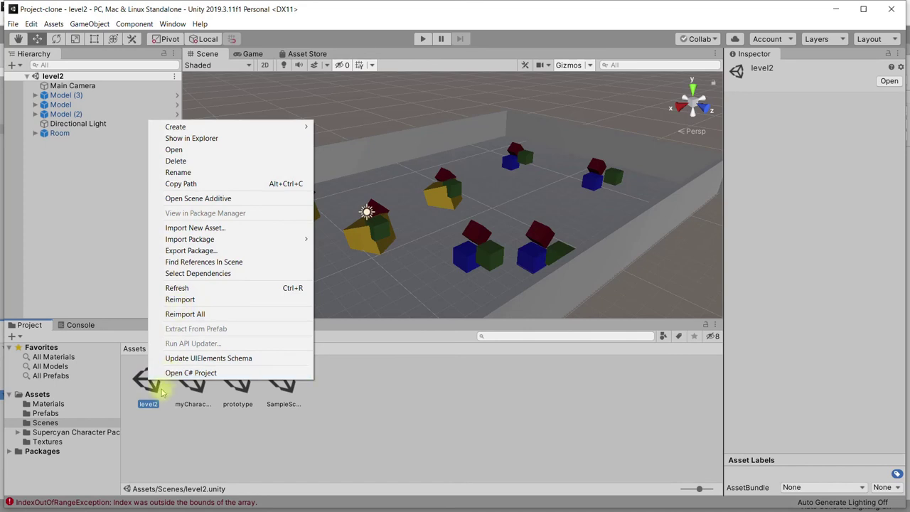
left_click(213, 250)
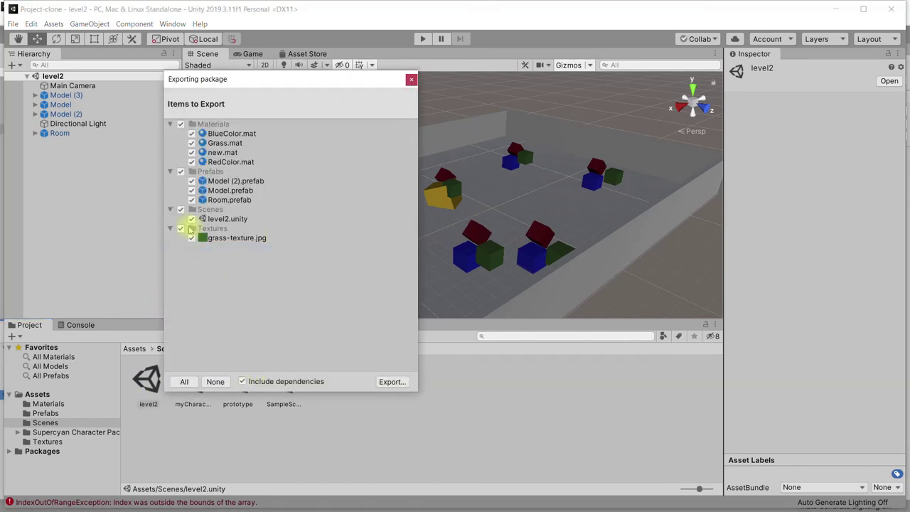
left_click(192, 143)
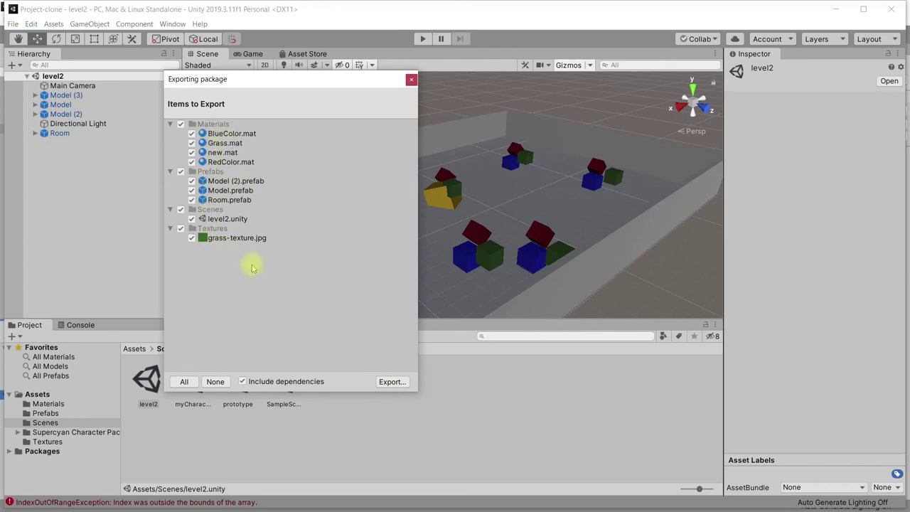
left_click(390, 383)
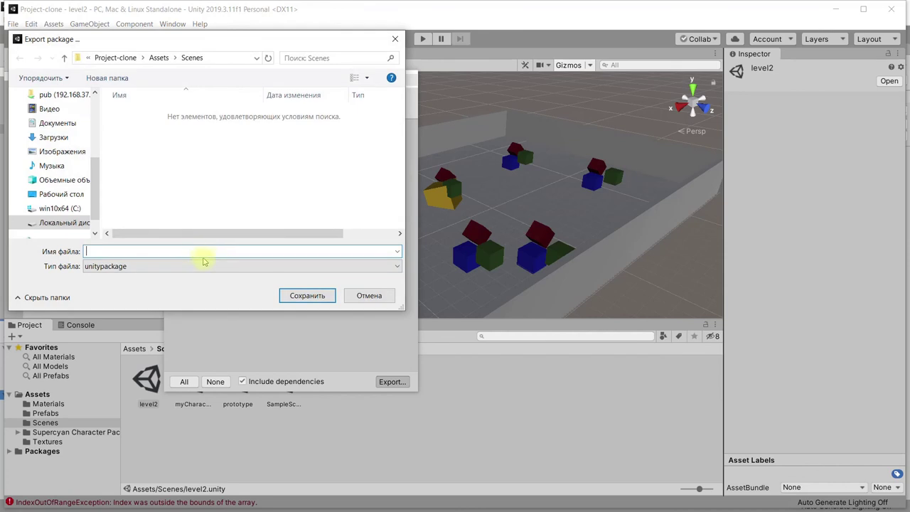
Step: Save the exported package as MyProject-level-2 in the FROMSCRATCH folder
left_click(120, 58)
left_click(120, 57)
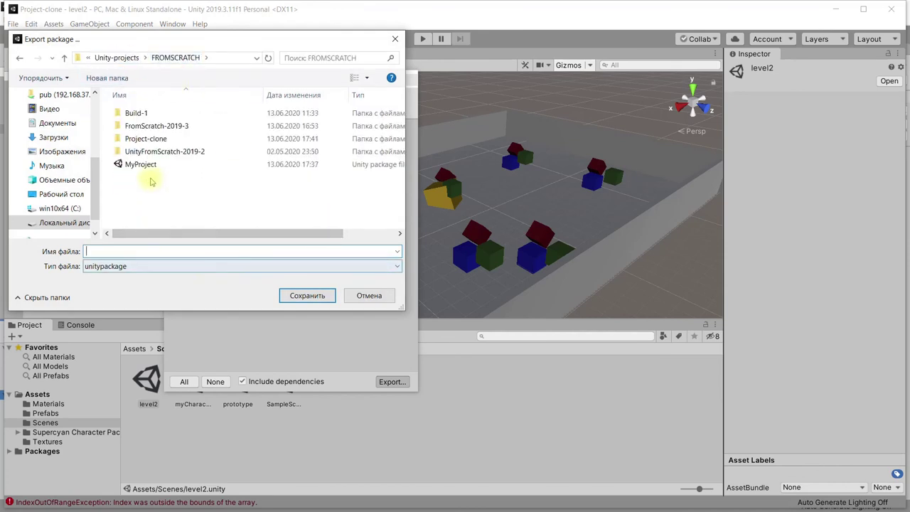
left_click(140, 165)
double_click(129, 252)
left_click(145, 252)
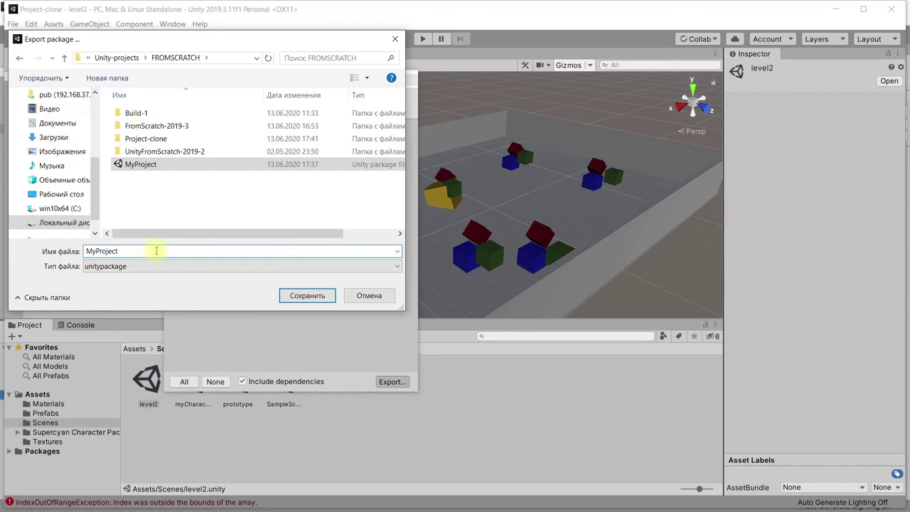
type("-level-2")
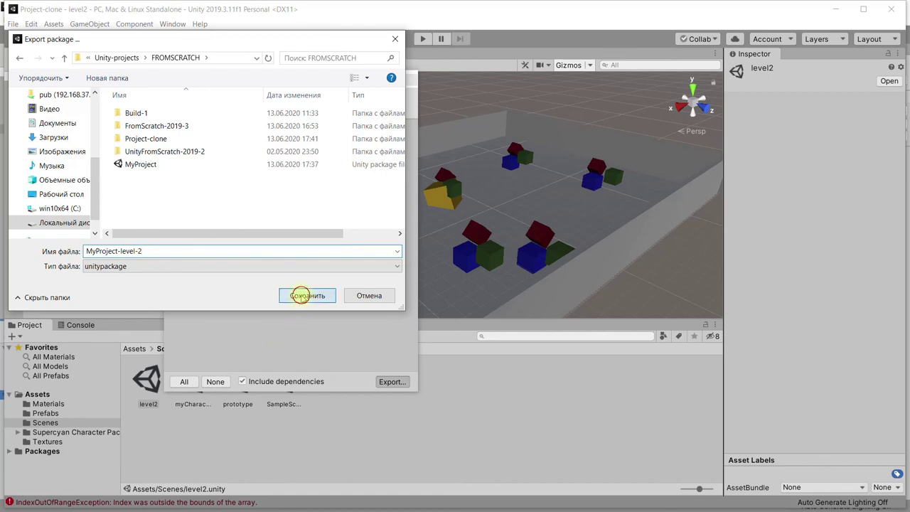
left_click(303, 295)
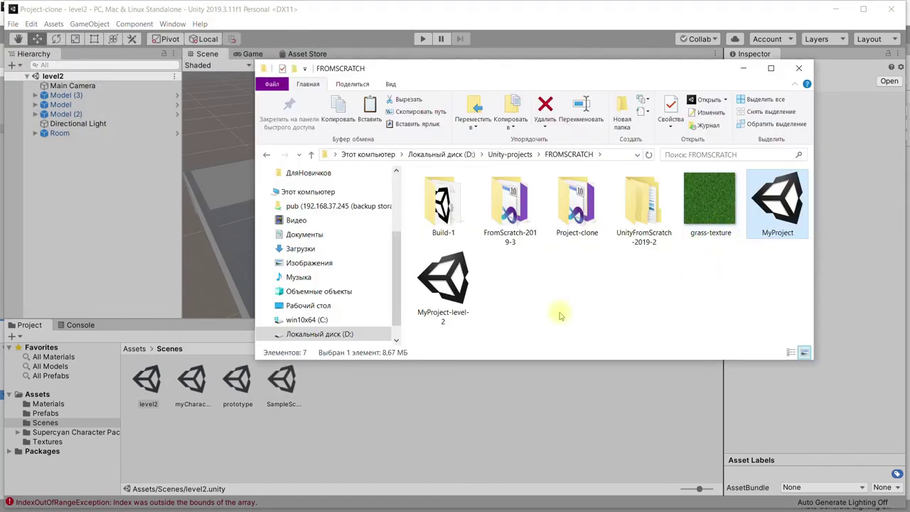
Step: Switch to the FromScratch-2019-3 project and import the new level2 scene from the MyProject-level-2 package in File Explorer
left_click(448, 284)
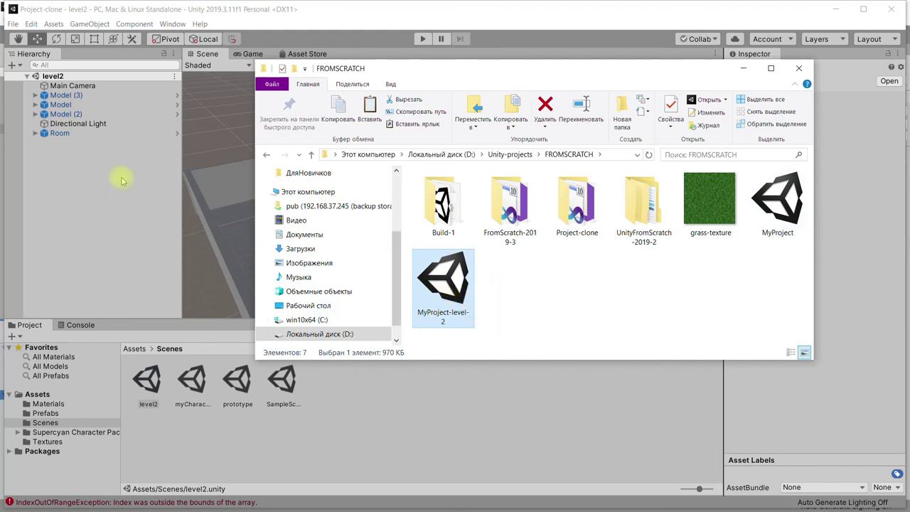
left_click(242, 105)
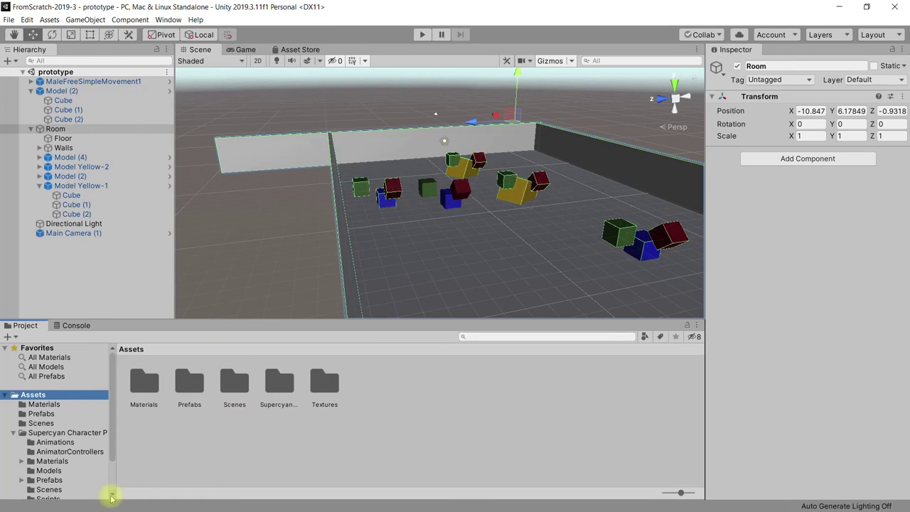
key("alt+Tab")
left_click_drag(456, 279, 438, 433)
left_click(744, 67)
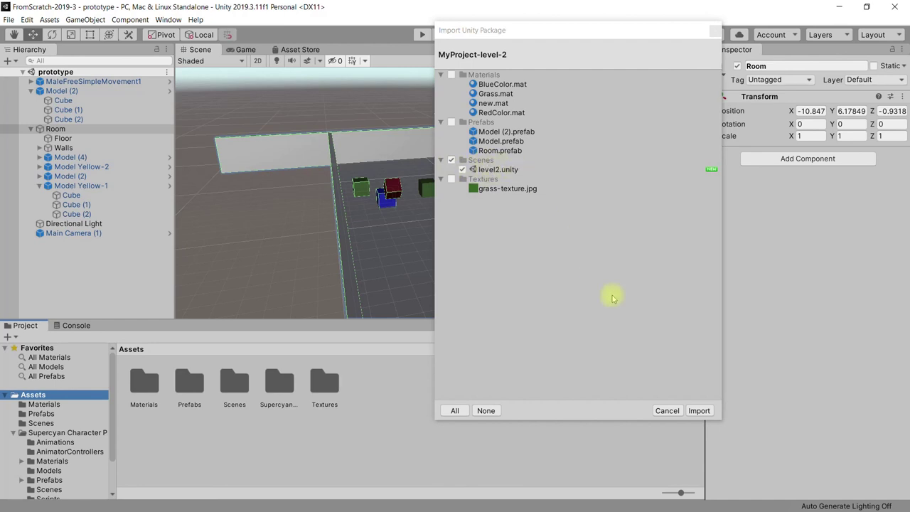
left_click(698, 411)
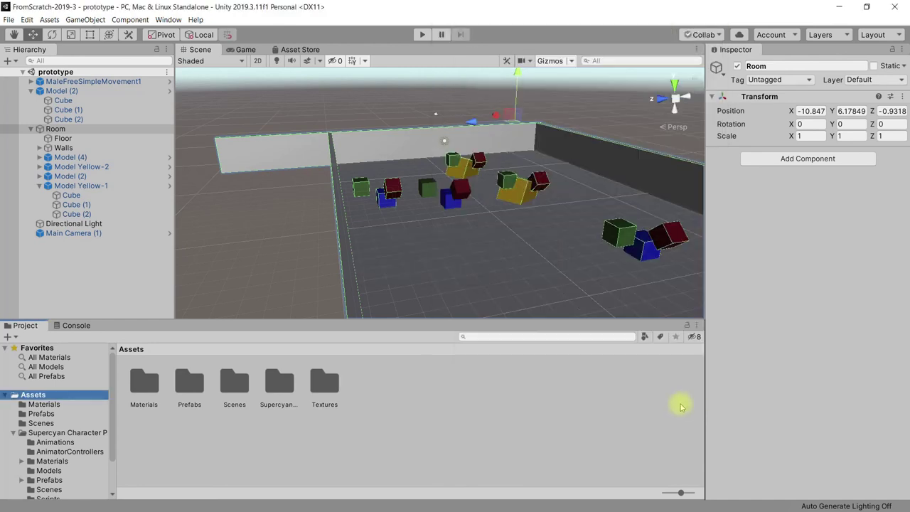
Step: Open the imported level2 scene from the Scenes folder
double_click(142, 382)
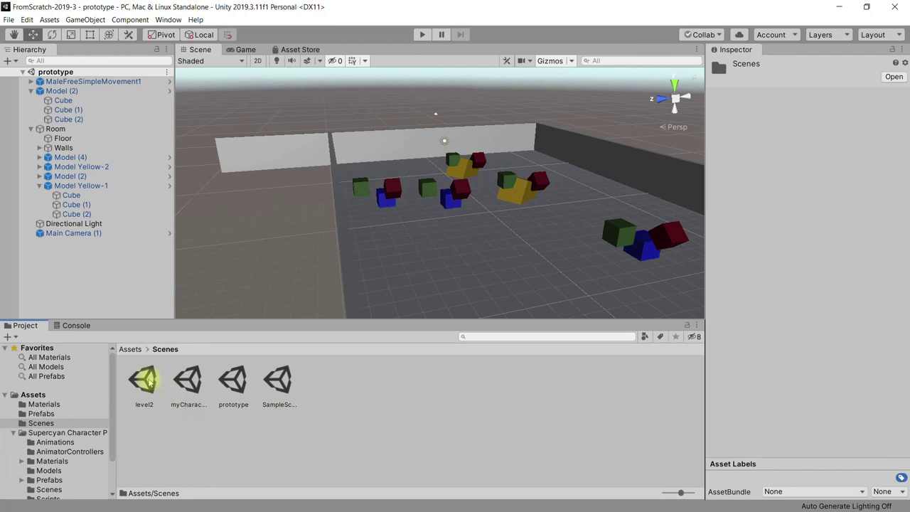